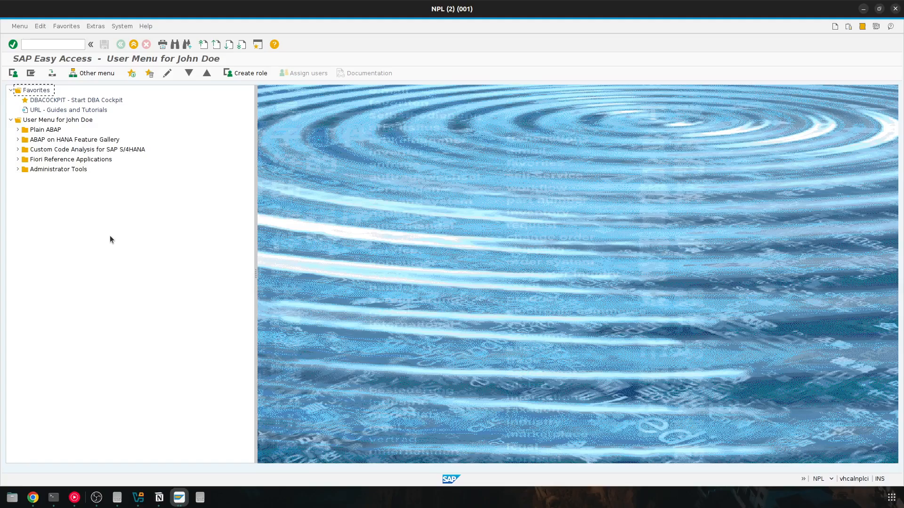
# Start transaction SE11 and create the database table ZVBRK in the ABAP Dictionary.
pyautogui.click(61, 45)
pyautogui.write('se11')
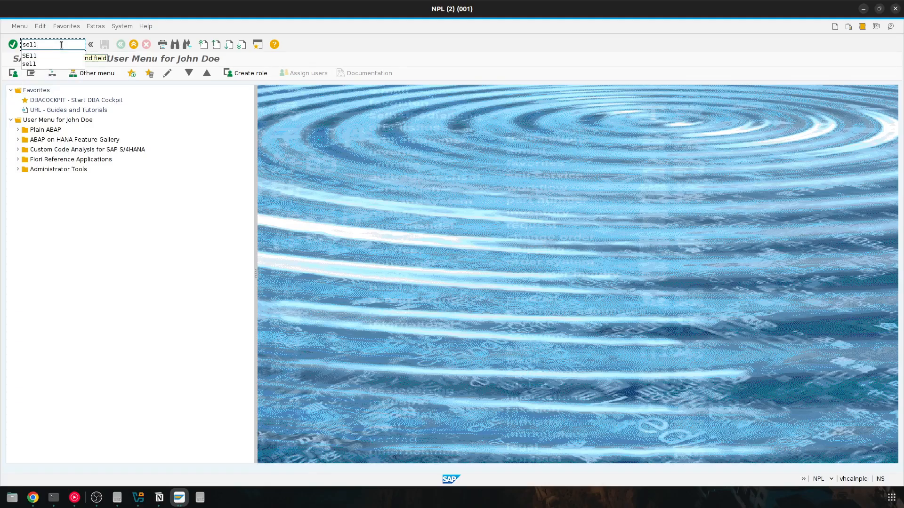
pyautogui.press('Return')
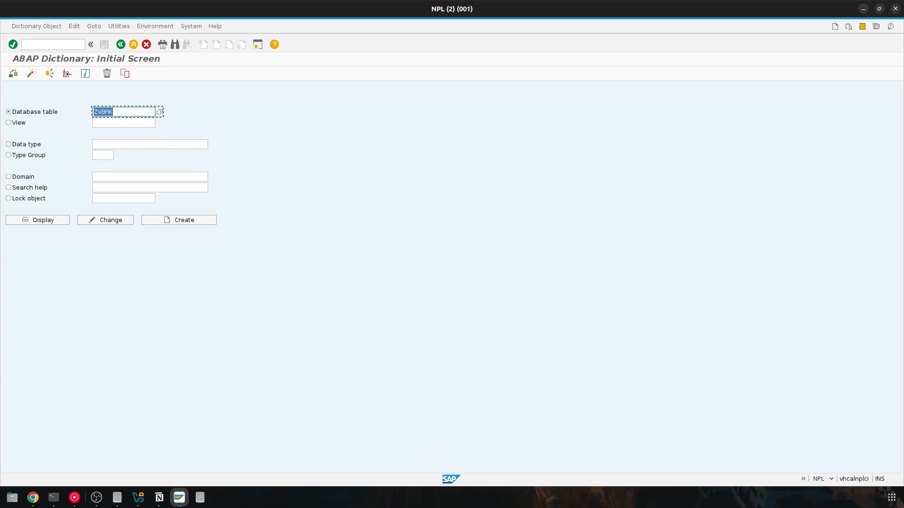
pyautogui.click(131, 112)
pyautogui.press('BackSpace')
pyautogui.write('Z')
pyautogui.click(191, 221)
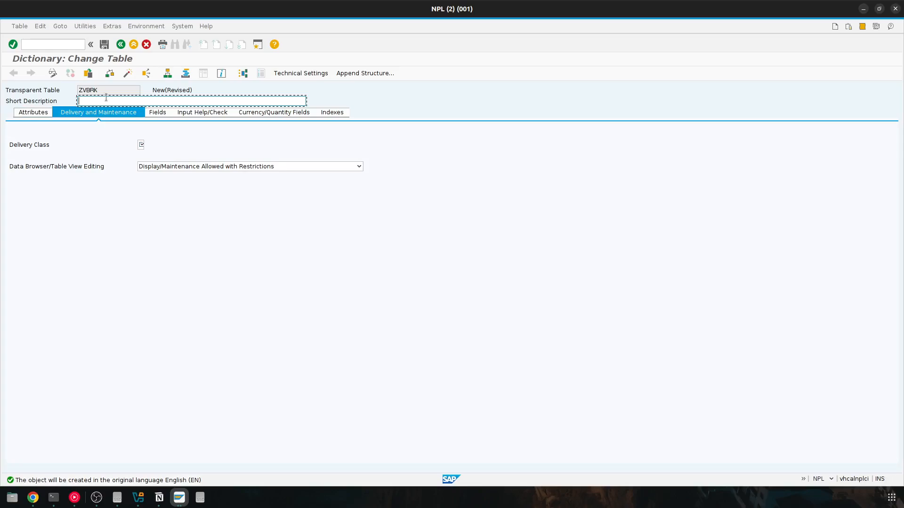
# Enter the short description "Billing Document: Header Data" and set the delivery class to A, application table for master and transaction data.
pyautogui.write('Billing Document: Header Data')
pyautogui.click(144, 146)
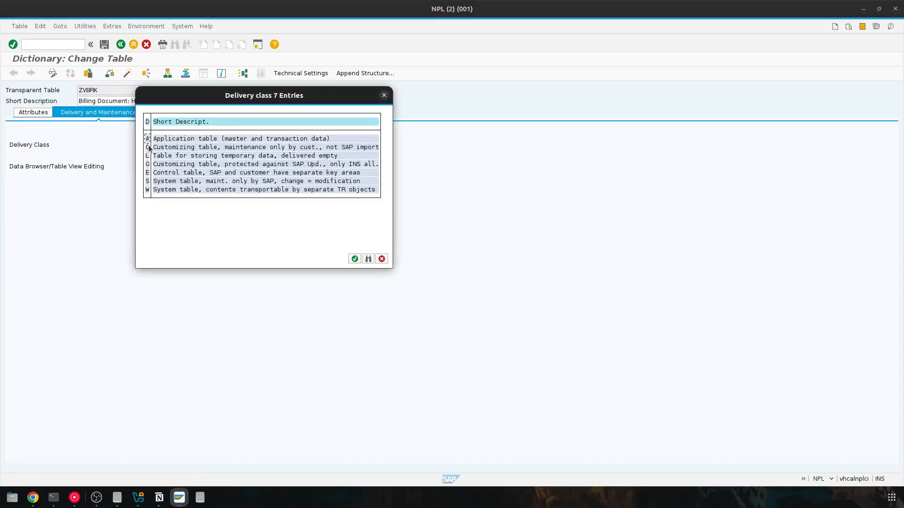
pyautogui.doubleClick(196, 140)
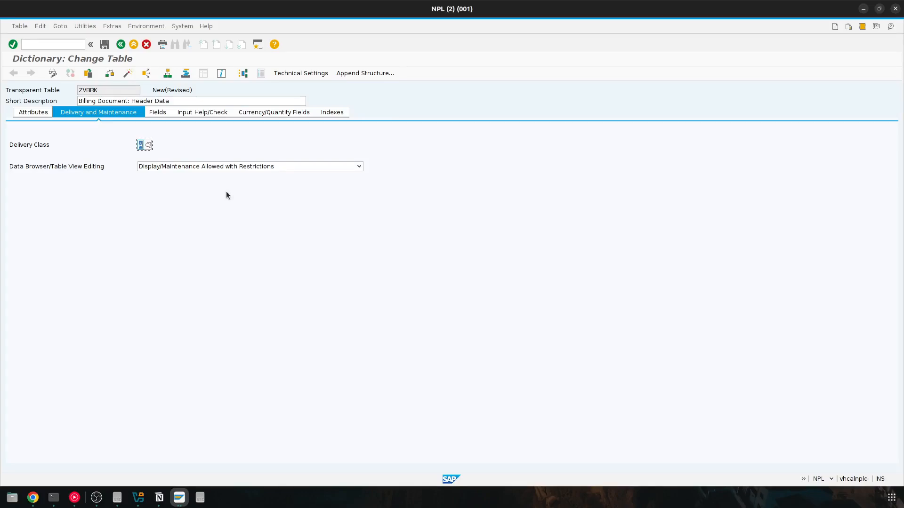
pyautogui.click(148, 145)
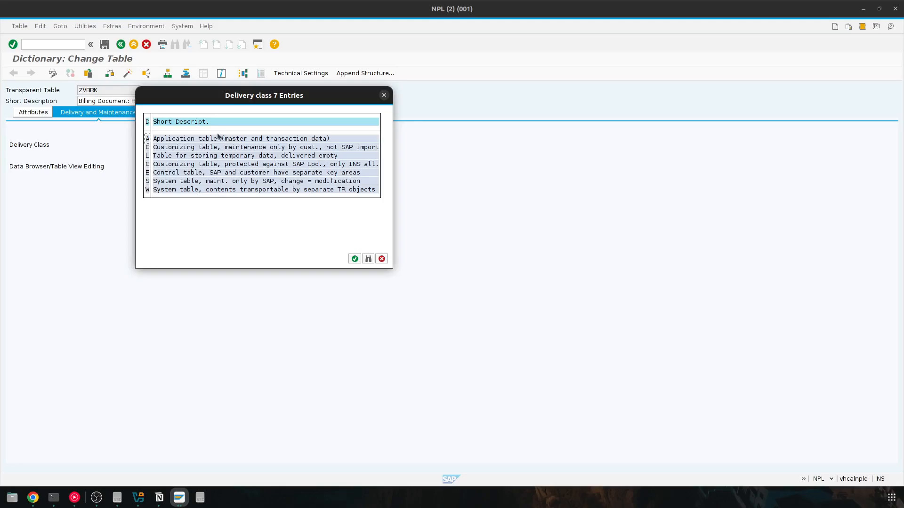
pyautogui.doubleClick(175, 138)
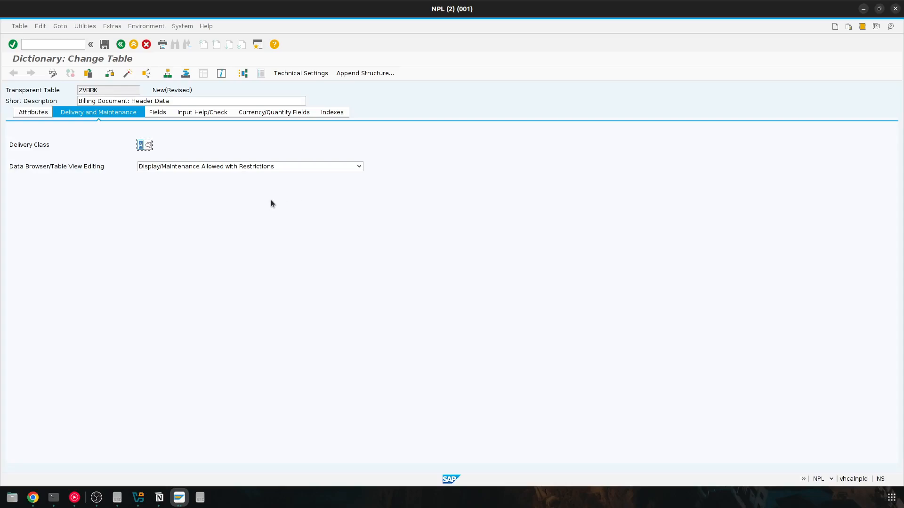
# Set Data Browser/Table View Editing to Display/Maintenance Allowed.
pyautogui.click(240, 169)
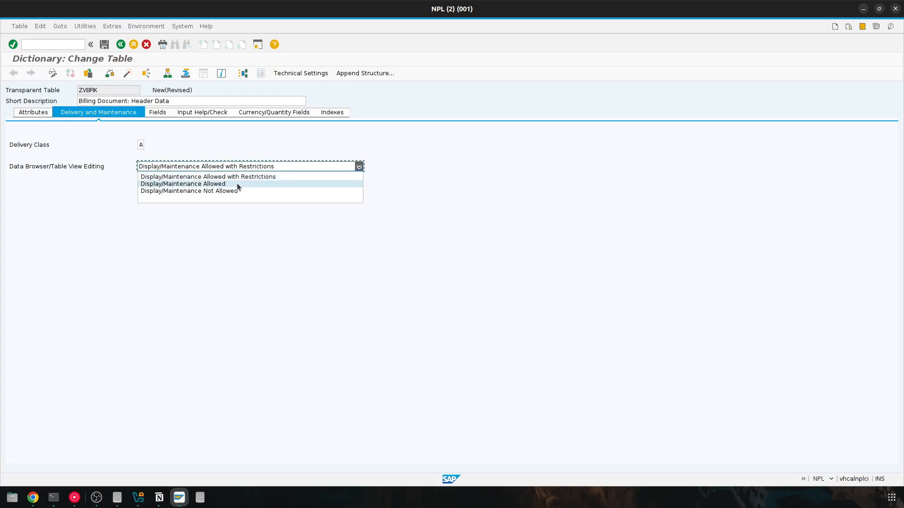
pyautogui.click(237, 183)
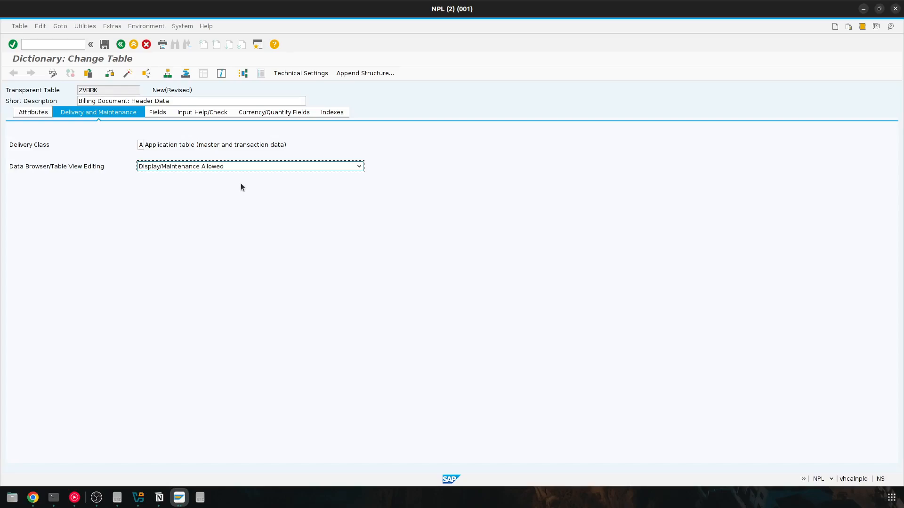
pyautogui.click(258, 167)
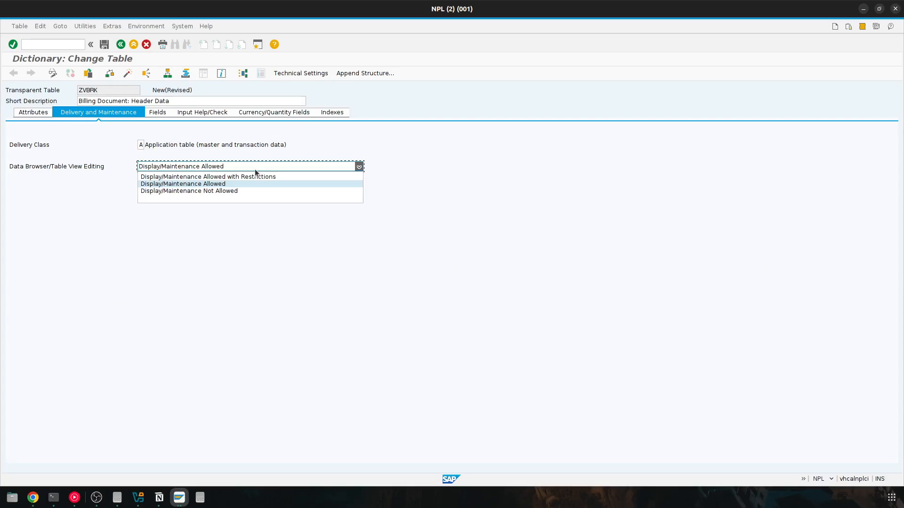
pyautogui.click(216, 184)
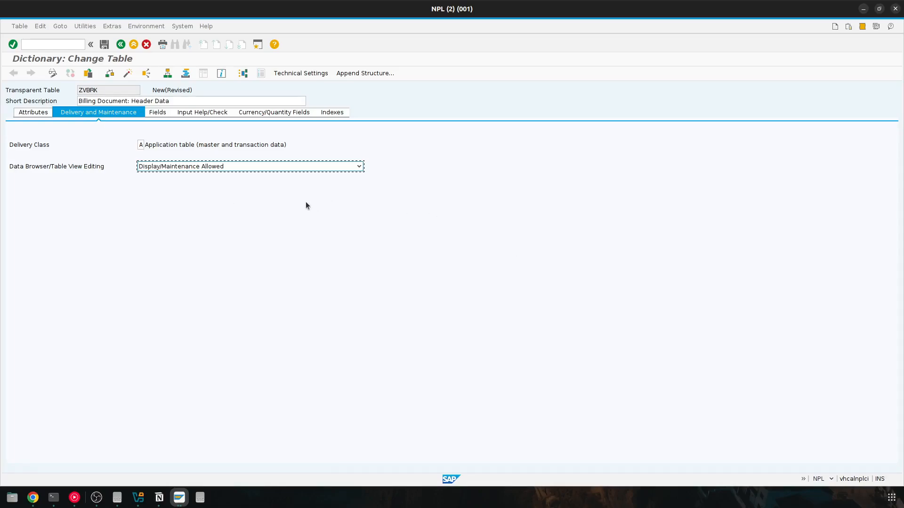
# Add a first field MANDT to the table's field list, marked as key and with initial values.
pyautogui.click(158, 113)
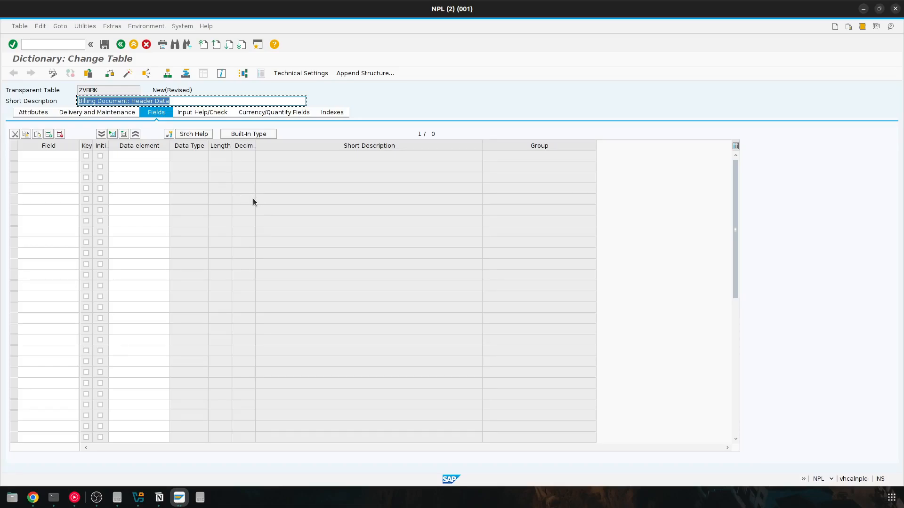
pyautogui.click(60, 158)
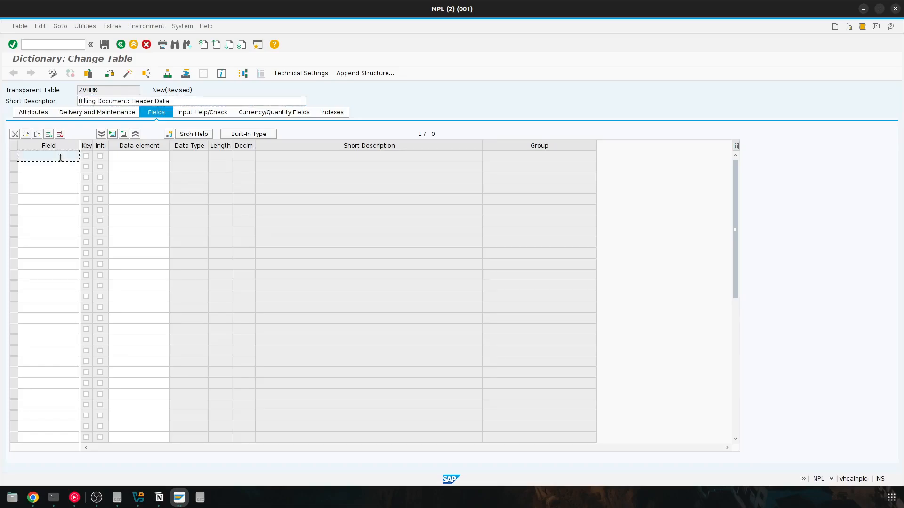
pyautogui.write('MA')
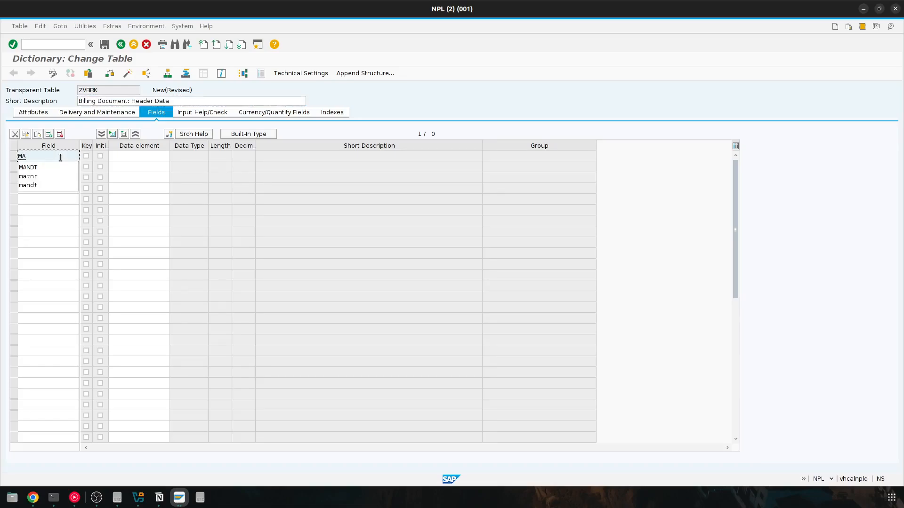
pyautogui.click(57, 167)
pyautogui.click(87, 156)
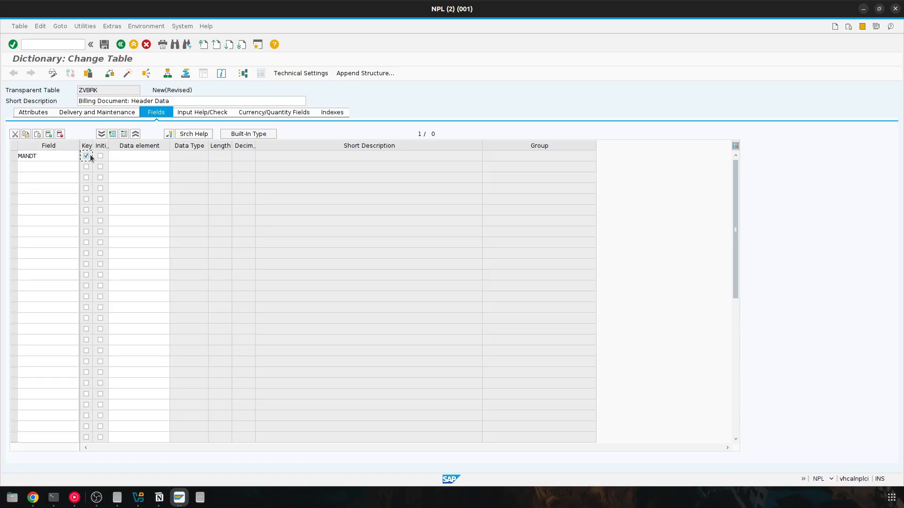
pyautogui.click(101, 156)
# Assign the data element MANDT to the MANDT field, widen the Initial Values column, and confirm the row.
pyautogui.click(120, 158)
pyautogui.moveTo(72, 157); pyautogui.dragTo(17, 158)
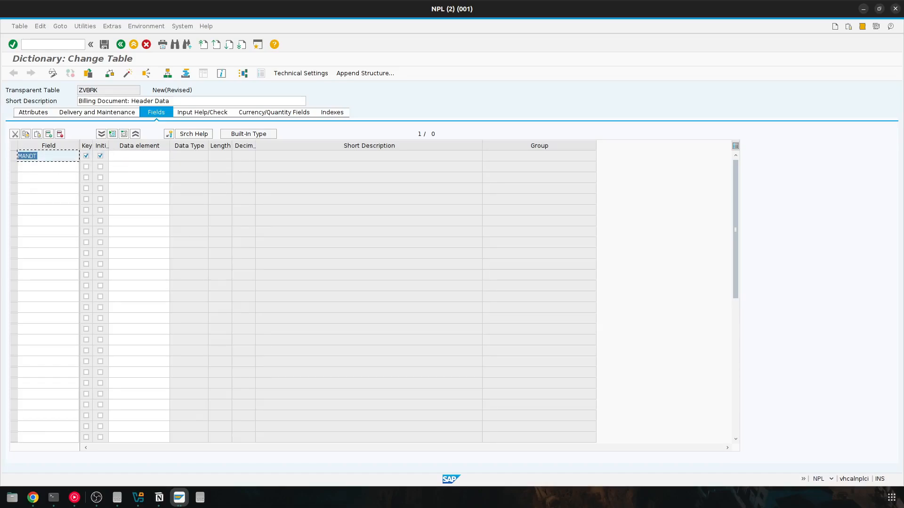
pyautogui.hotkey('ctrl', 'c')
pyautogui.click(155, 156)
pyautogui.hotkey('ctrl', 'v')
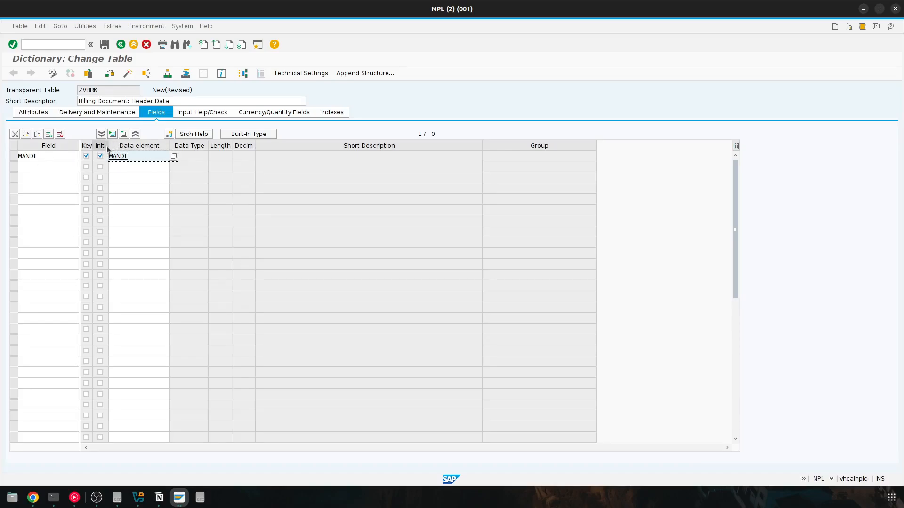
pyautogui.moveTo(108, 145)
pyautogui.mouseDown()
pyautogui.moveTo(128, 146)
pyautogui.moveTo(106, 146)
pyautogui.mouseUp()
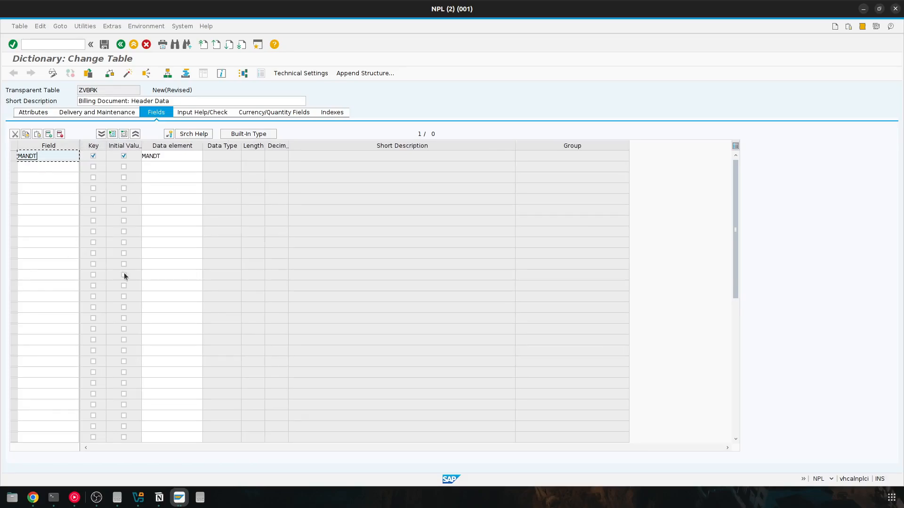
pyautogui.click(183, 157)
pyautogui.click(180, 158)
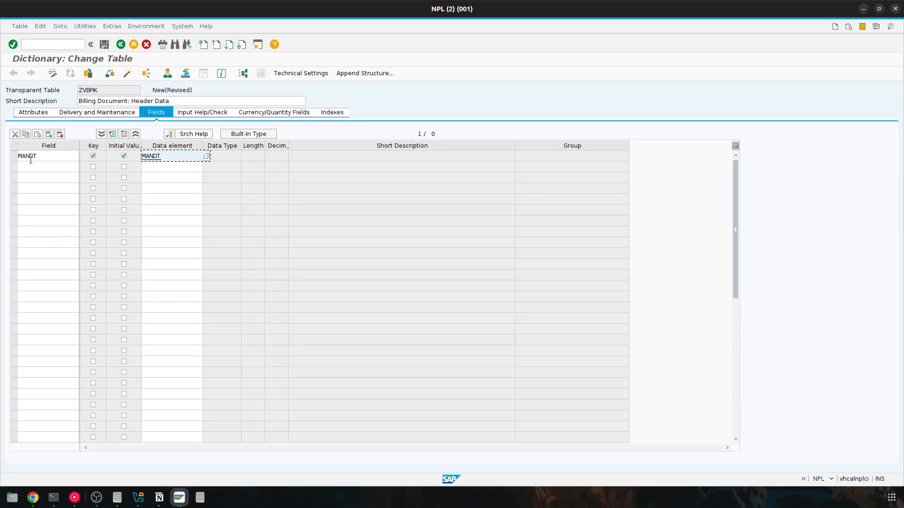
pyautogui.press('Return')
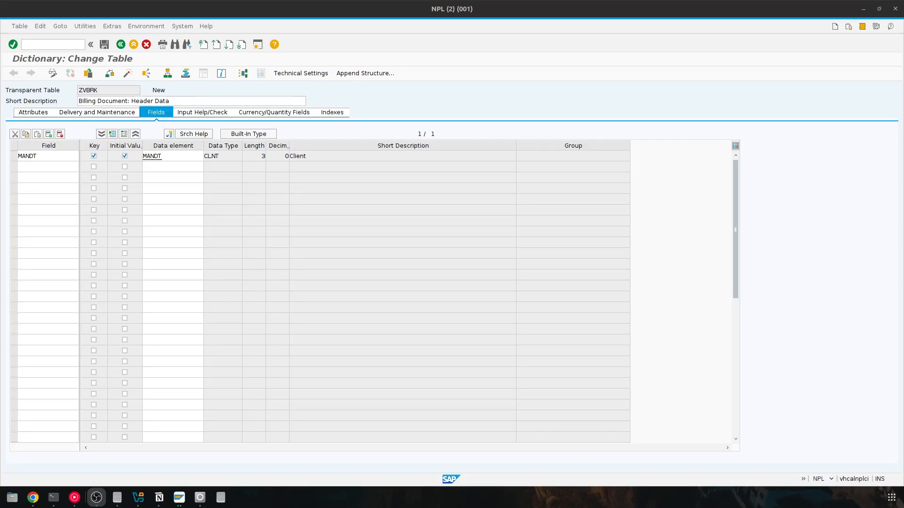
# Review the input help and currency/quantity settings, and choose data class APPL0 in the table's technical settings.
pyautogui.click(202, 113)
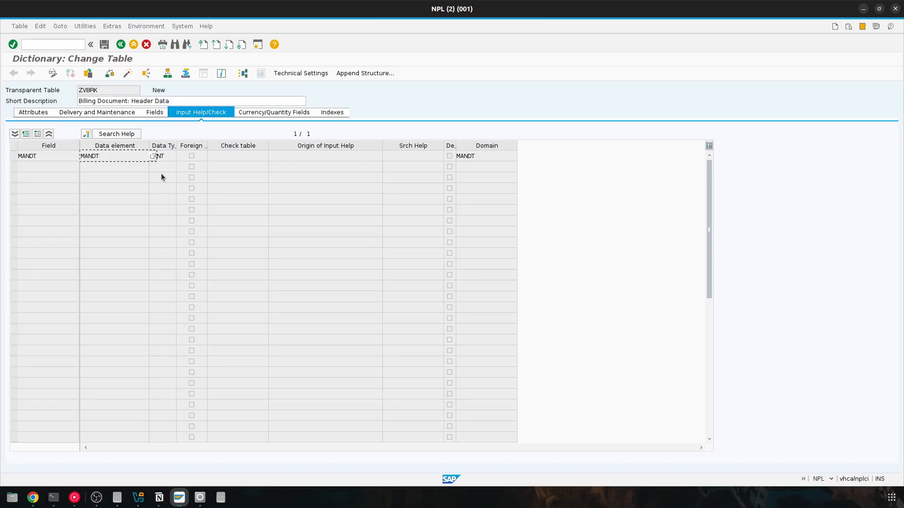
pyautogui.click(269, 113)
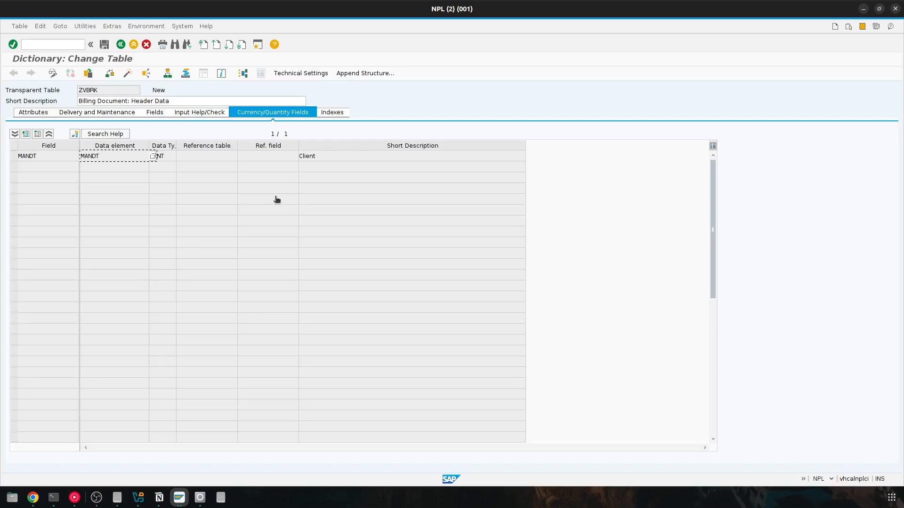
pyautogui.click(308, 73)
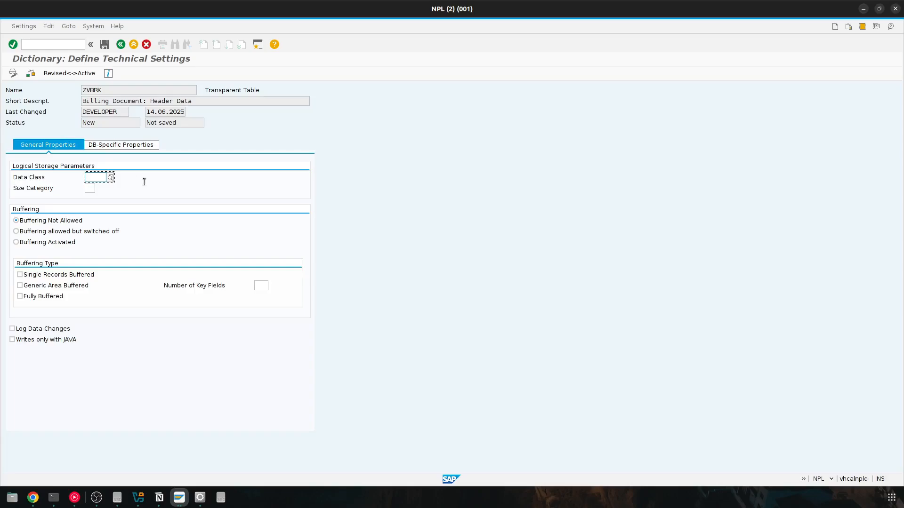
pyautogui.click(111, 177)
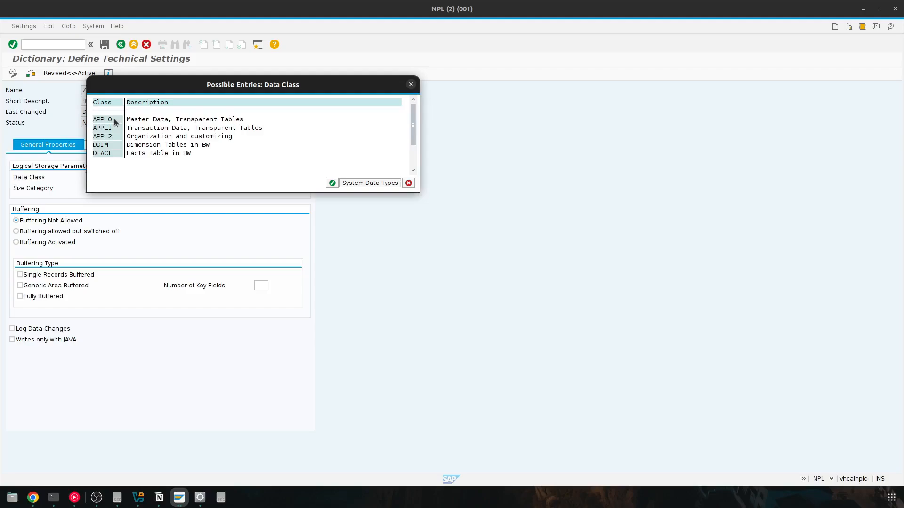
pyautogui.doubleClick(114, 119)
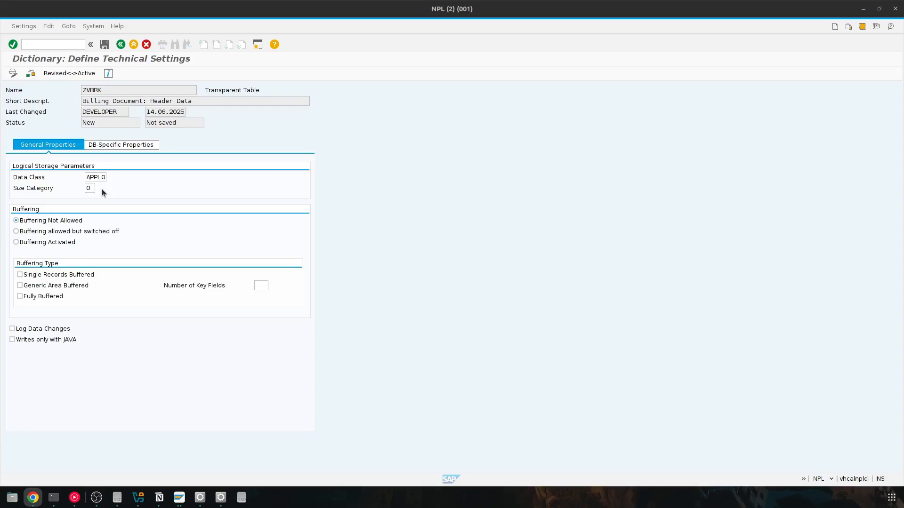
# Choose size category 0 from the possible entries, save the technical settings, and return to the table definition.
pyautogui.click(102, 189)
pyautogui.click(102, 190)
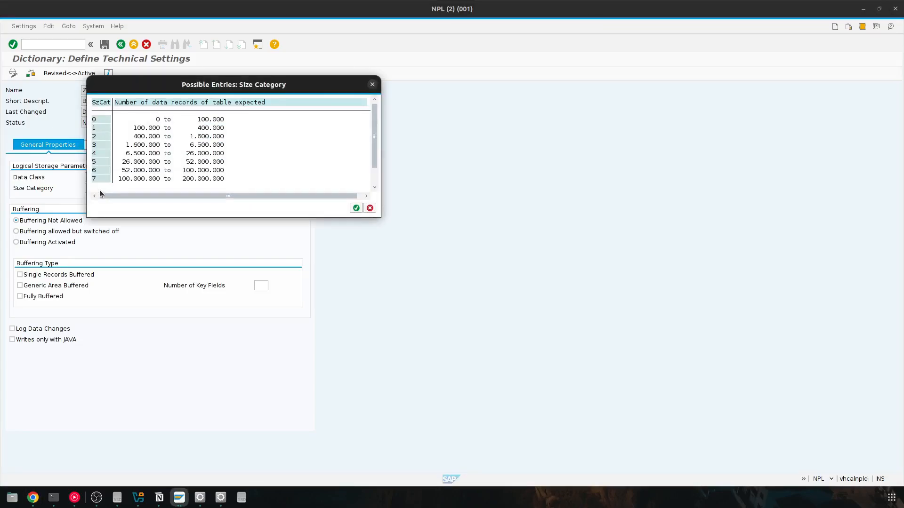
pyautogui.moveTo(240, 85); pyautogui.dragTo(288, 119)
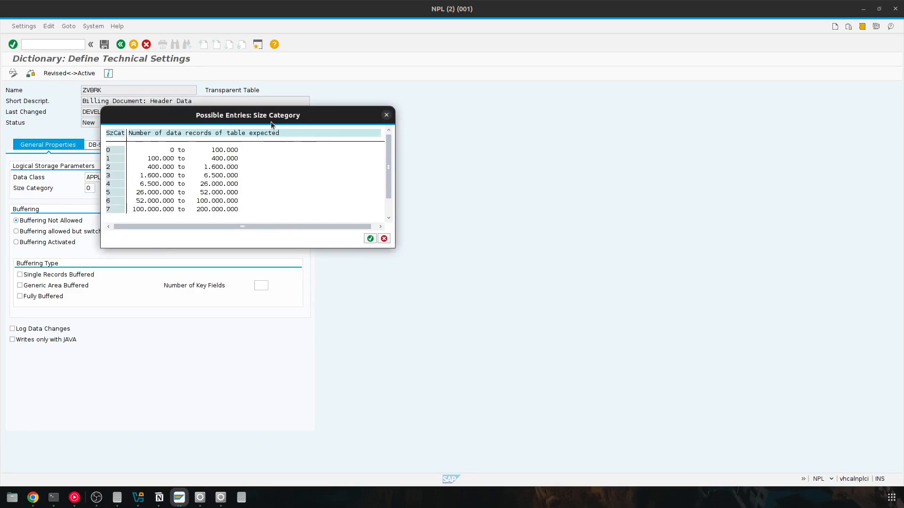
pyautogui.moveTo(270, 122)
pyautogui.mouseDown()
pyautogui.moveTo(296, 121)
pyautogui.moveTo(268, 132)
pyautogui.mouseUp()
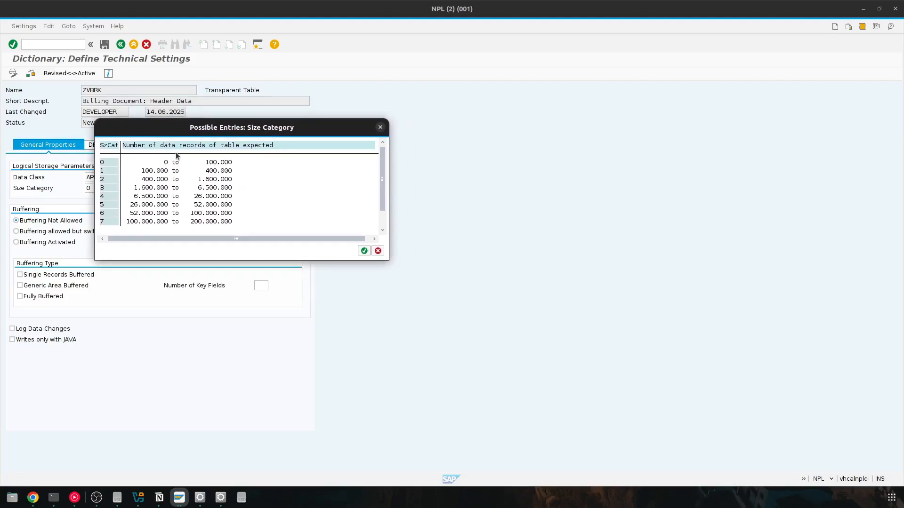
pyautogui.hotkey('alt', 'Tab')
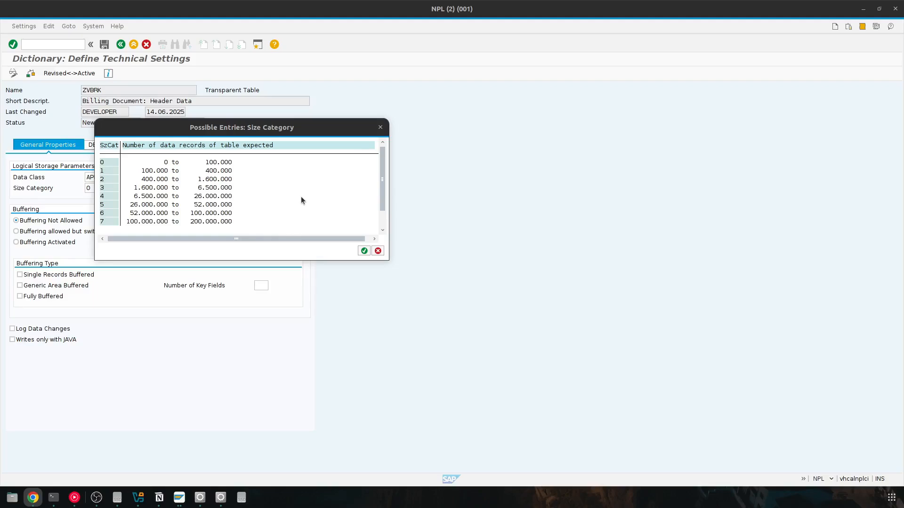
pyautogui.doubleClick(103, 166)
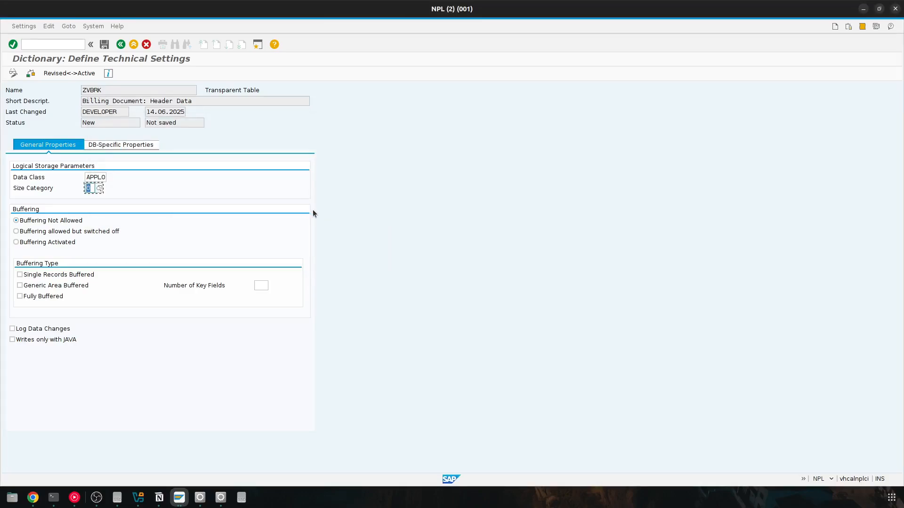
pyautogui.click(196, 189)
pyautogui.hotkey('ctrl', 's')
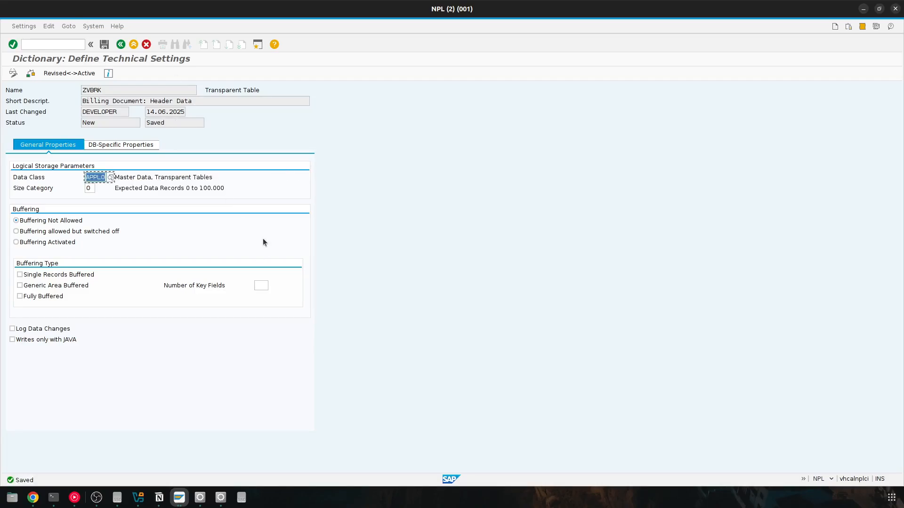
pyautogui.click(120, 44)
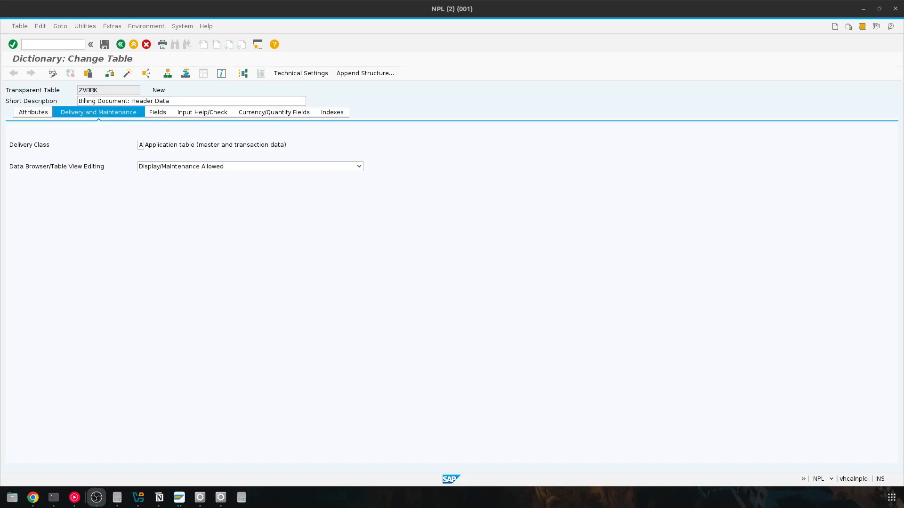
# Run a consistency check on table ZVBRK, examine the check log, and return to the table definition.
pyautogui.hotkey('alt', 'Tab')
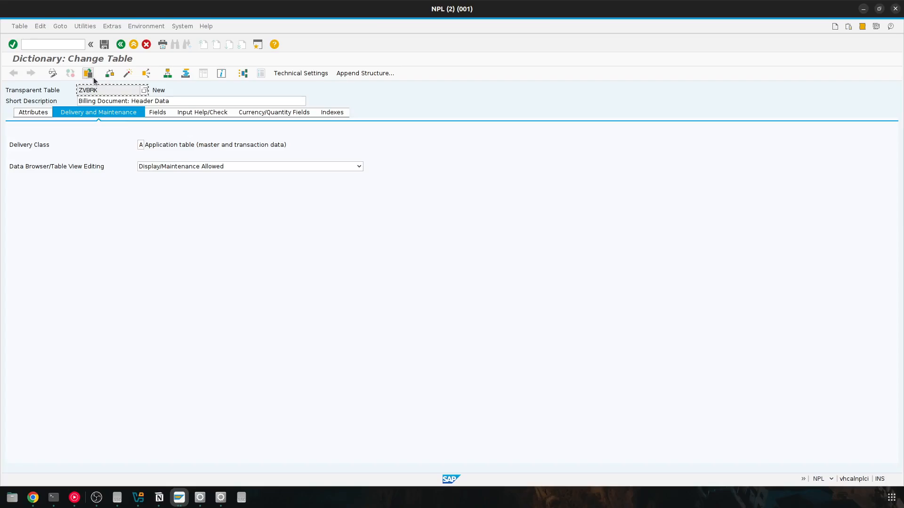
pyautogui.click(108, 75)
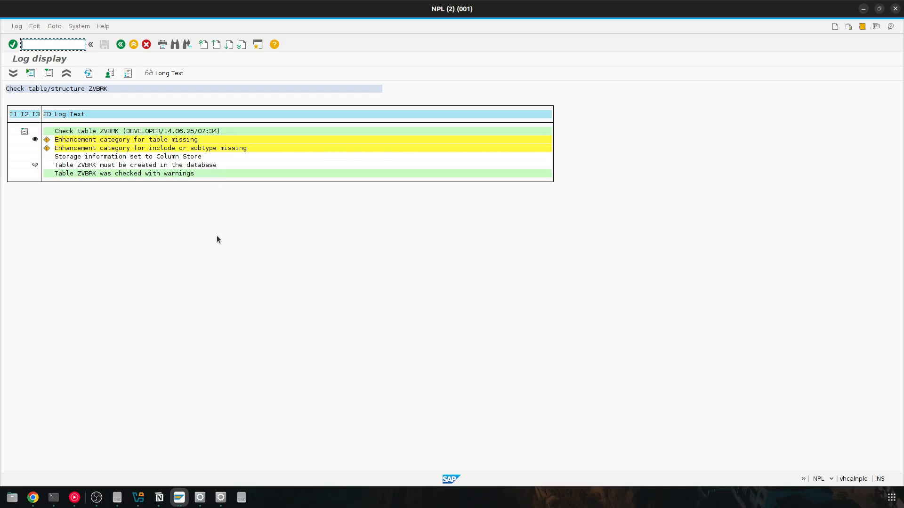
pyautogui.click(124, 45)
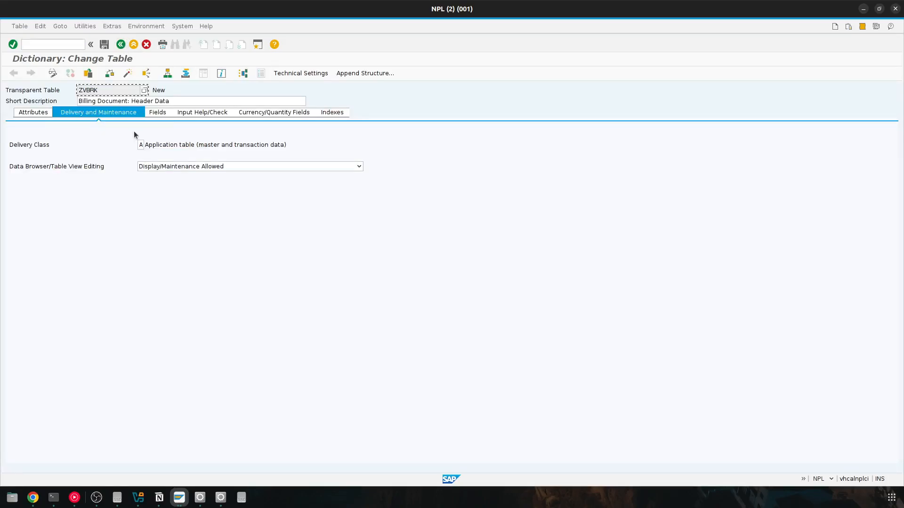
# Set the enhancement category of table ZVBRK to Can Be Enhanced (Deep) and apply it.
pyautogui.click(113, 27)
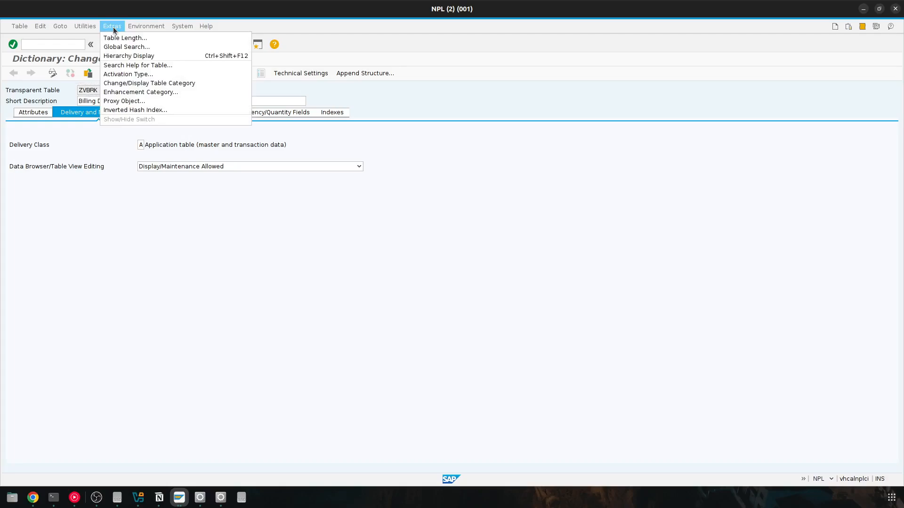
pyautogui.click(145, 94)
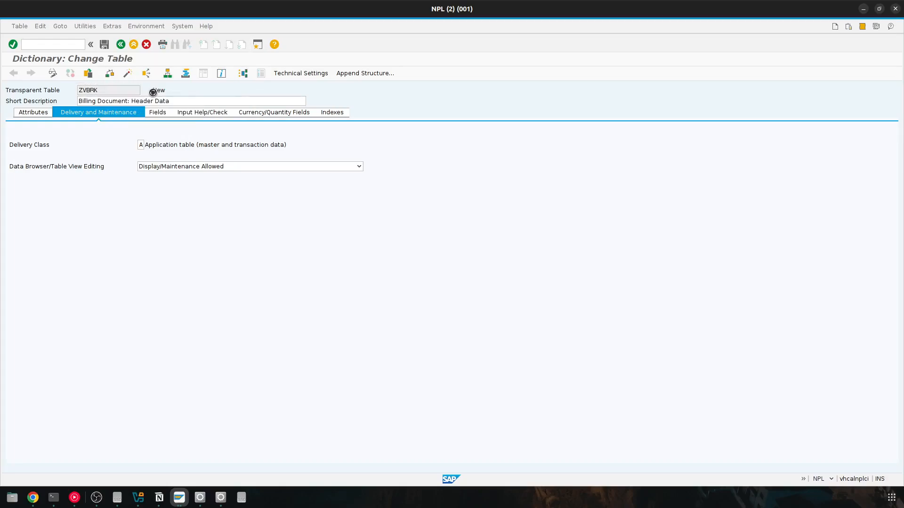
pyautogui.click(255, 229)
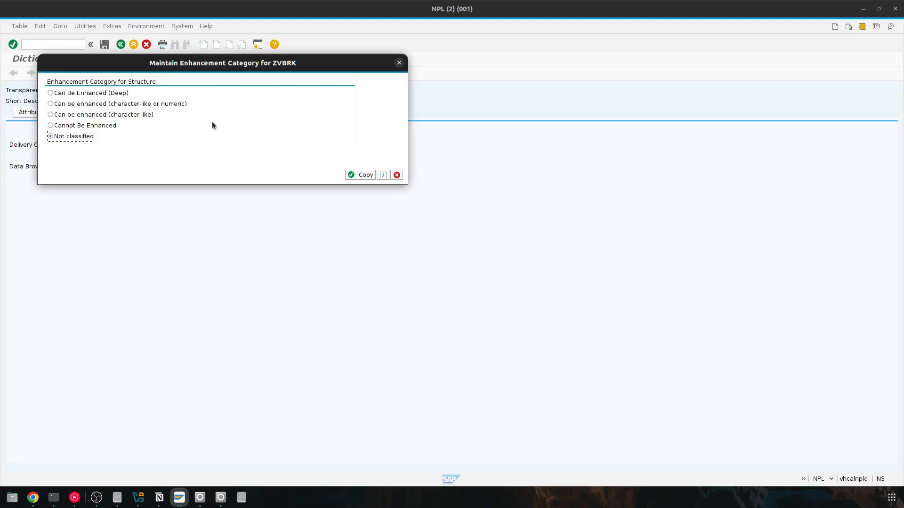
pyautogui.moveTo(183, 64); pyautogui.dragTo(203, 86)
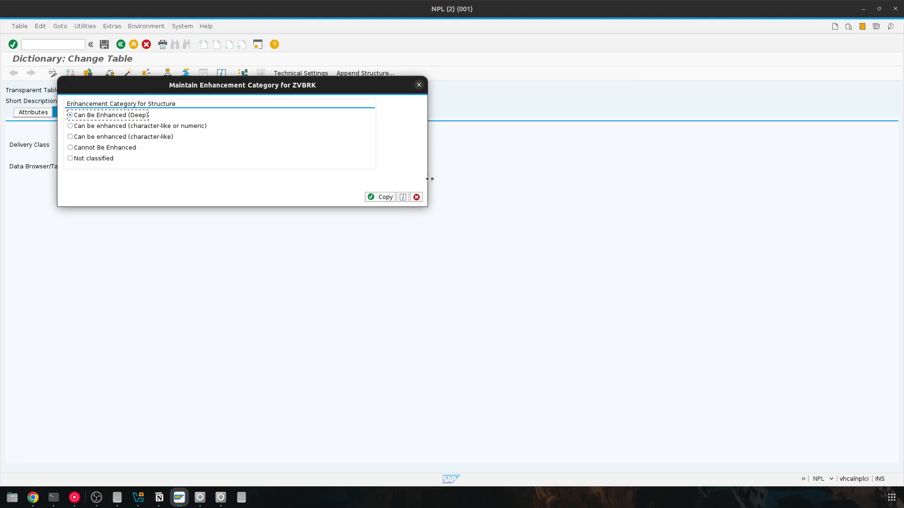
pyautogui.click(375, 200)
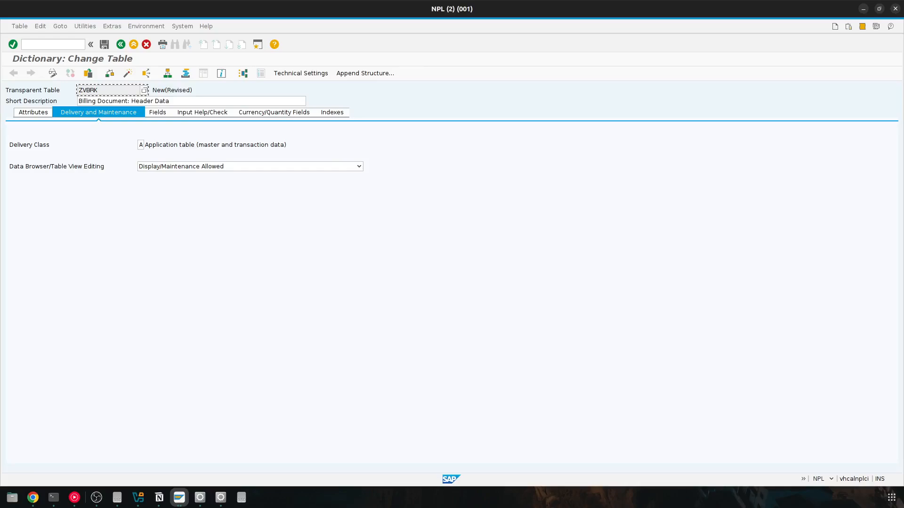
# Save table ZVBRK while running its consistency check, and activate it from the inactive transportable objects.
pyautogui.click(111, 74)
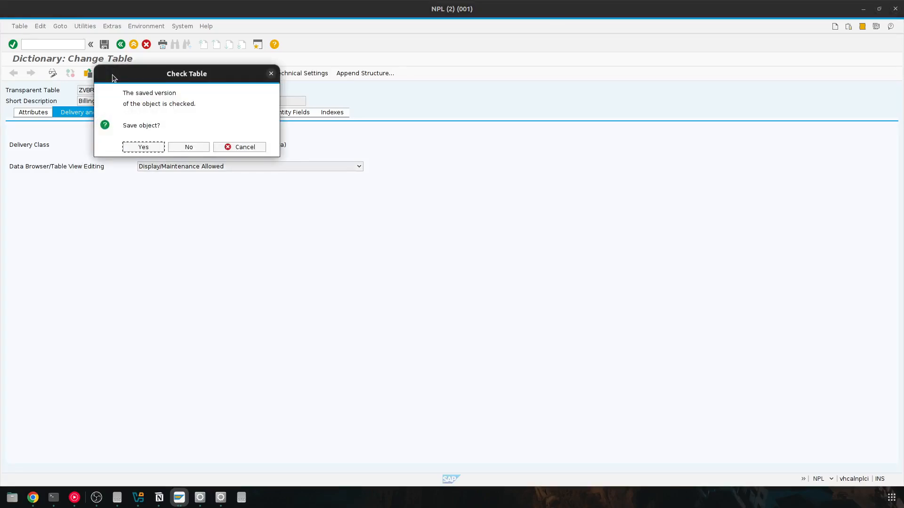
pyautogui.click(144, 147)
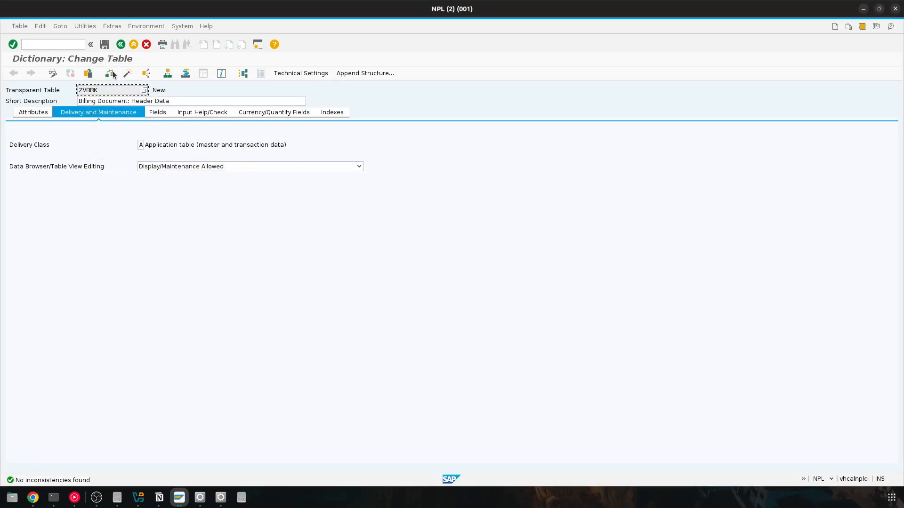
pyautogui.click(127, 73)
pyautogui.click(336, 304)
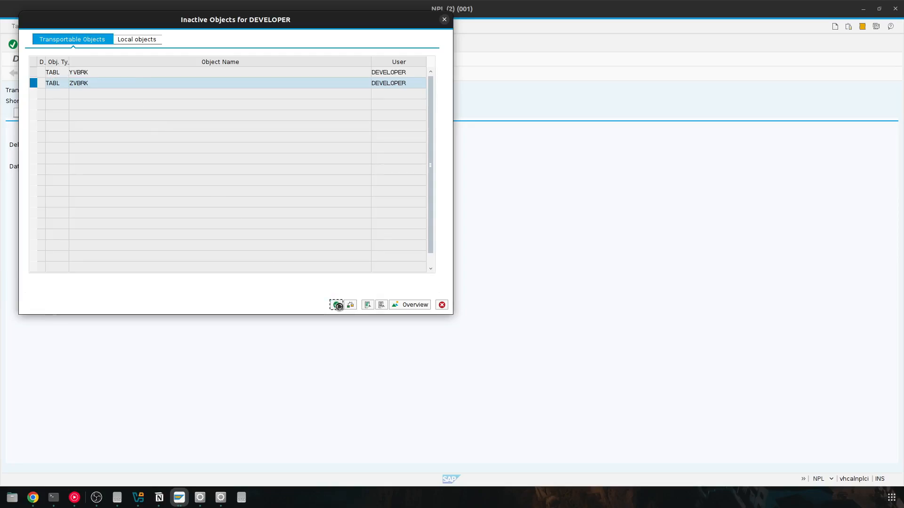